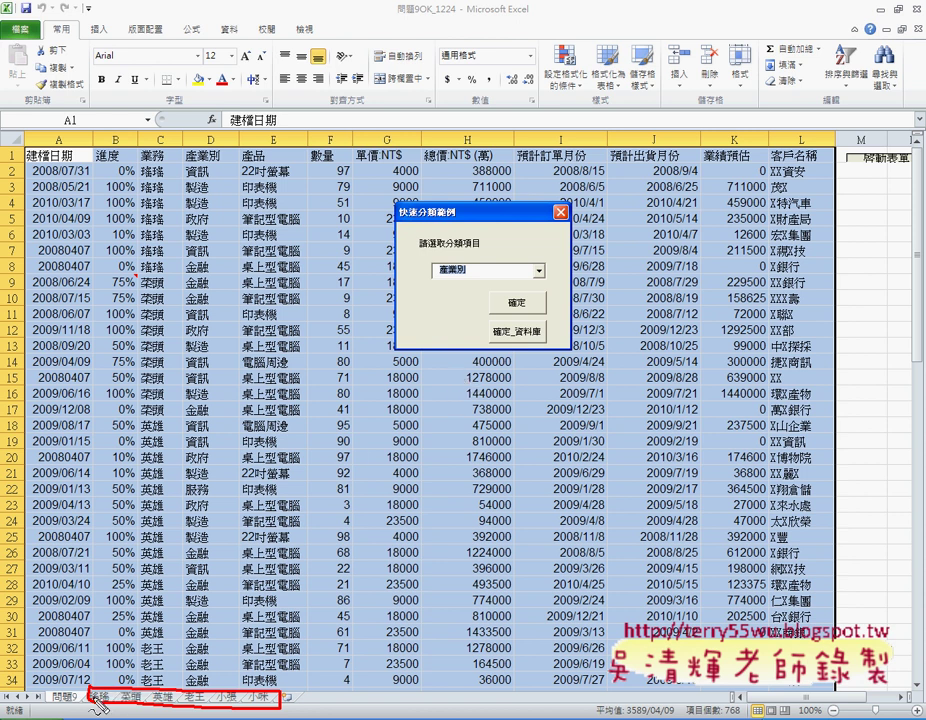
- Split the data by 產業別 into separate 資訊, 製造, 政府, 金融 and 服務 sheets
left_click_drag(97, 705, 82, 713)
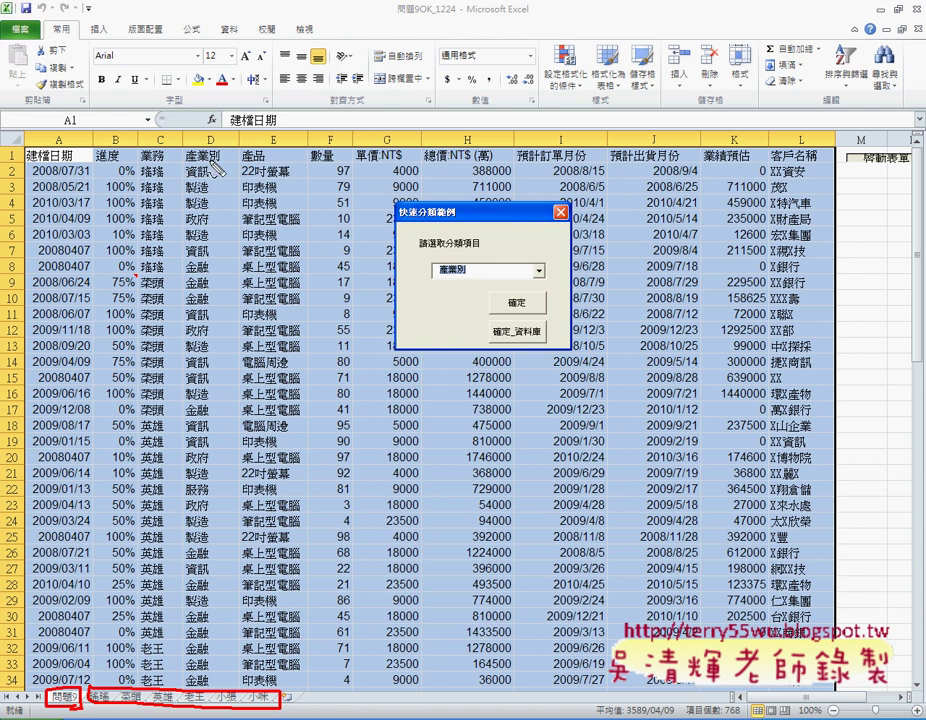
left_click_drag(226, 148, 212, 145)
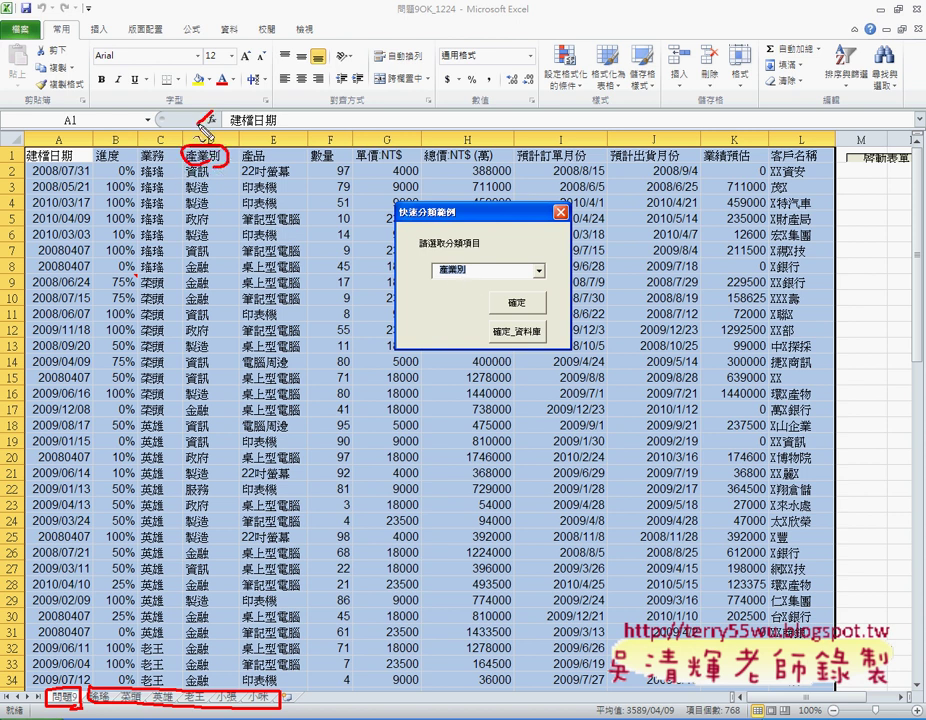
left_click_drag(203, 112, 210, 143)
left_click_drag(208, 166, 212, 188)
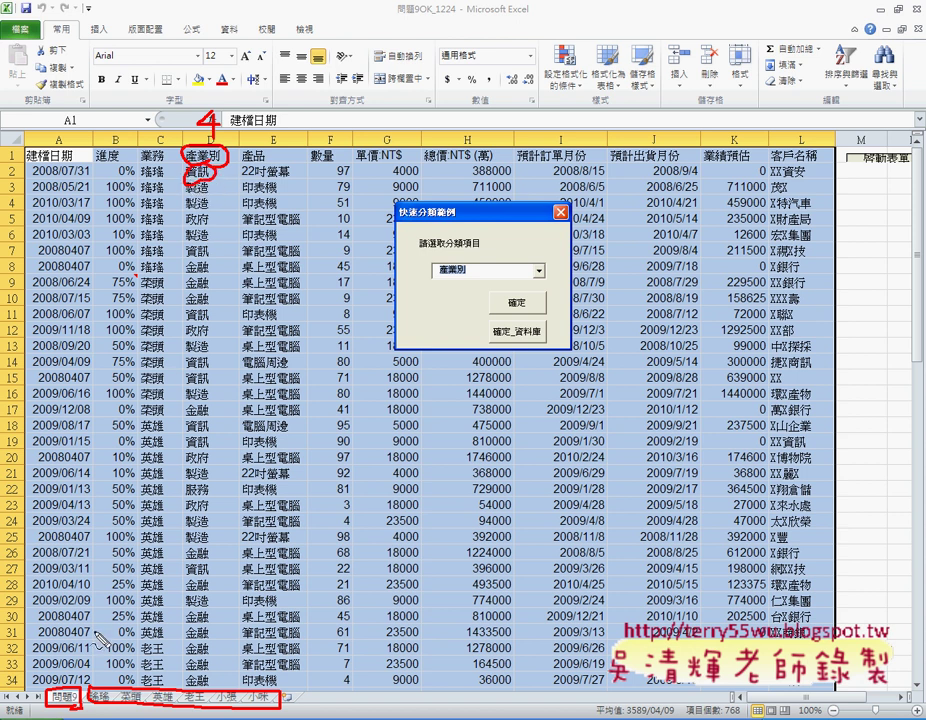
left_click_drag(95, 606, 107, 676)
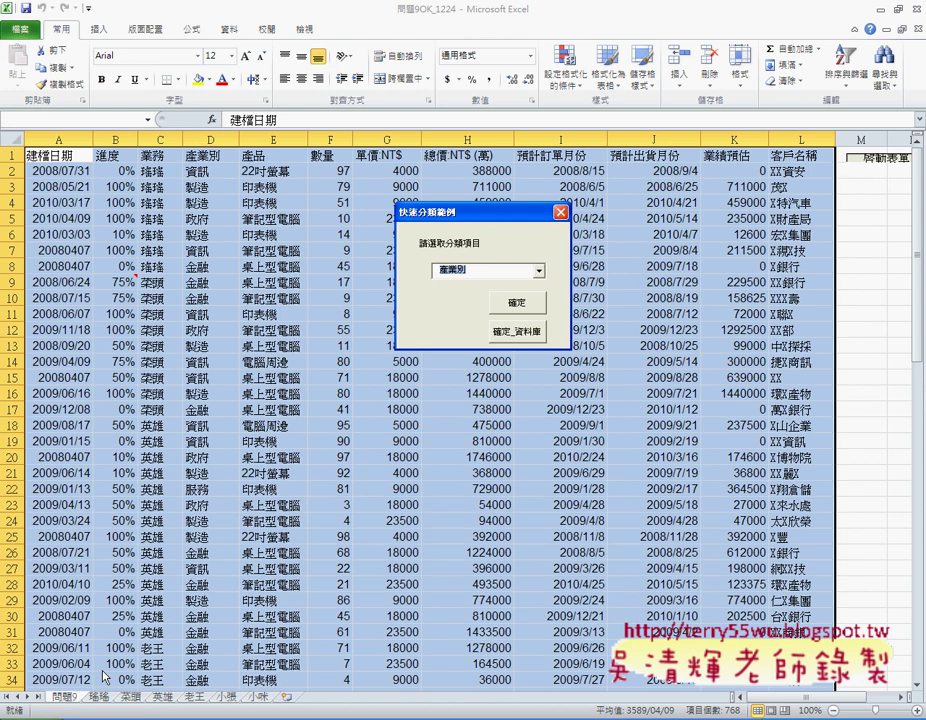
left_click(518, 304)
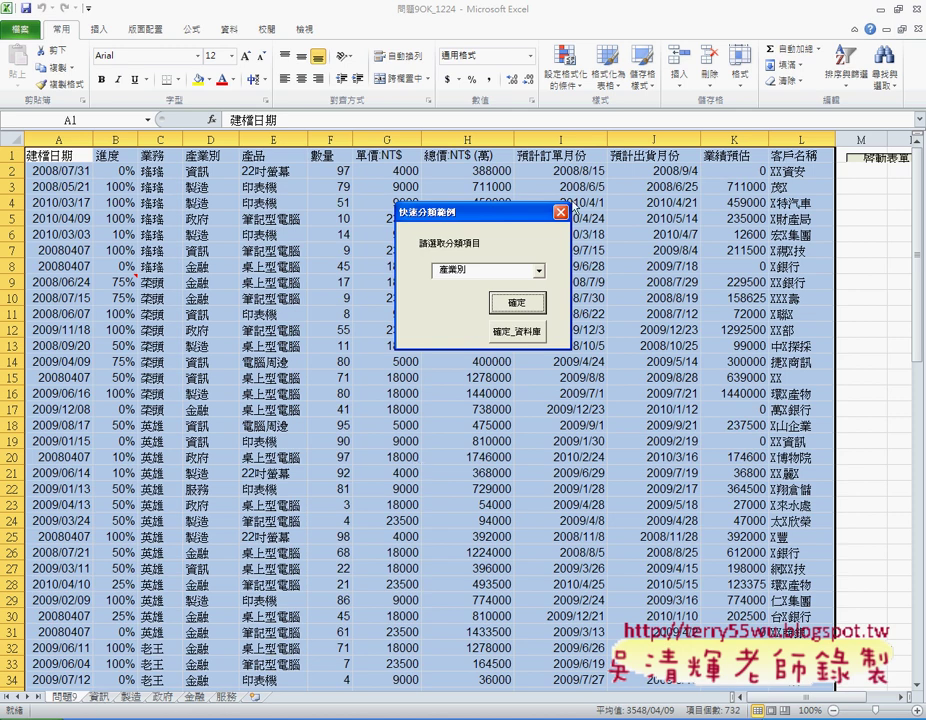
- Confirm column D on the 資訊 and 製造 sheets holds only that industry, then return to 問題9
left_click(100, 698)
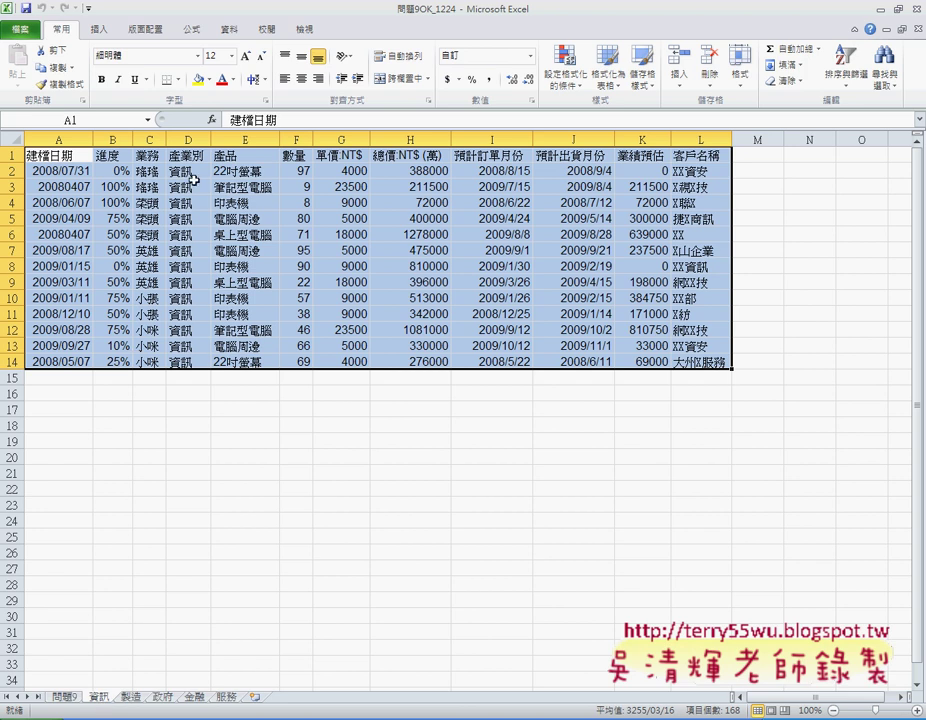
left_click_drag(185, 171, 189, 367)
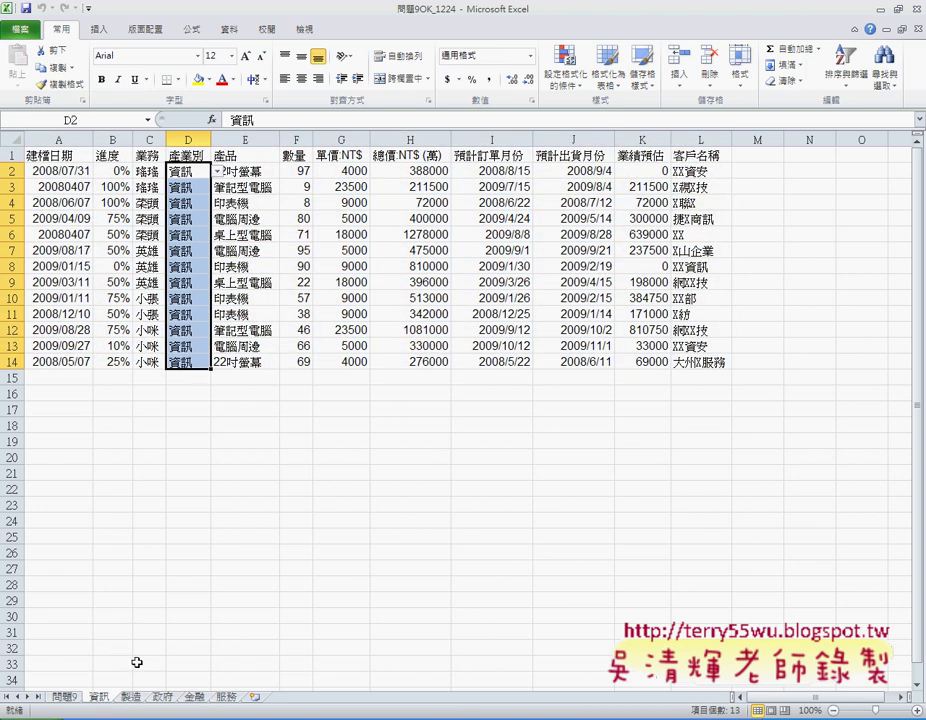
left_click(134, 699)
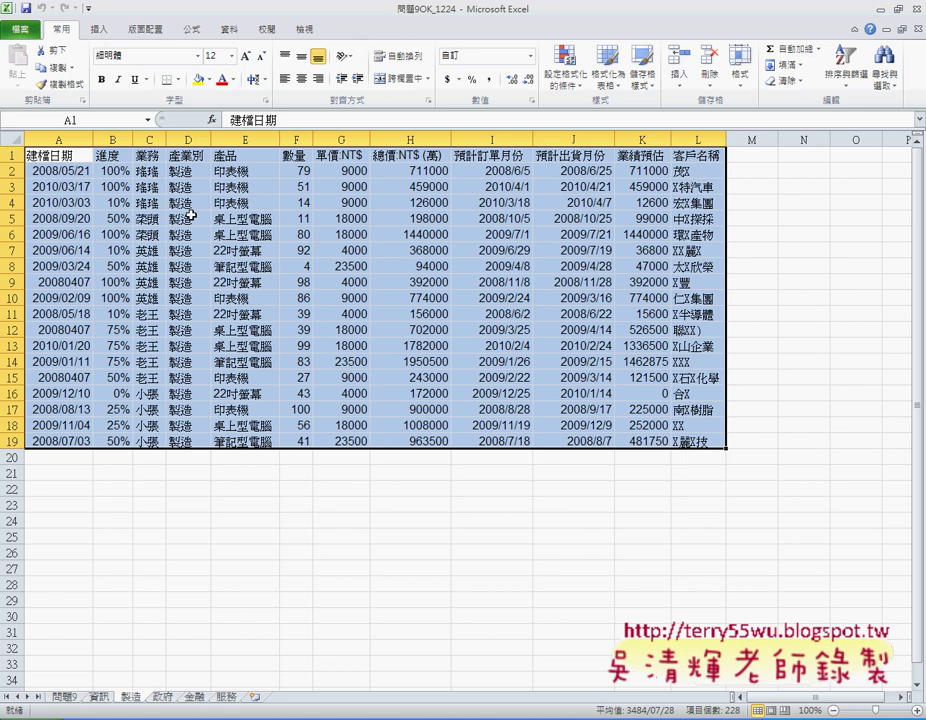
left_click_drag(185, 171, 190, 441)
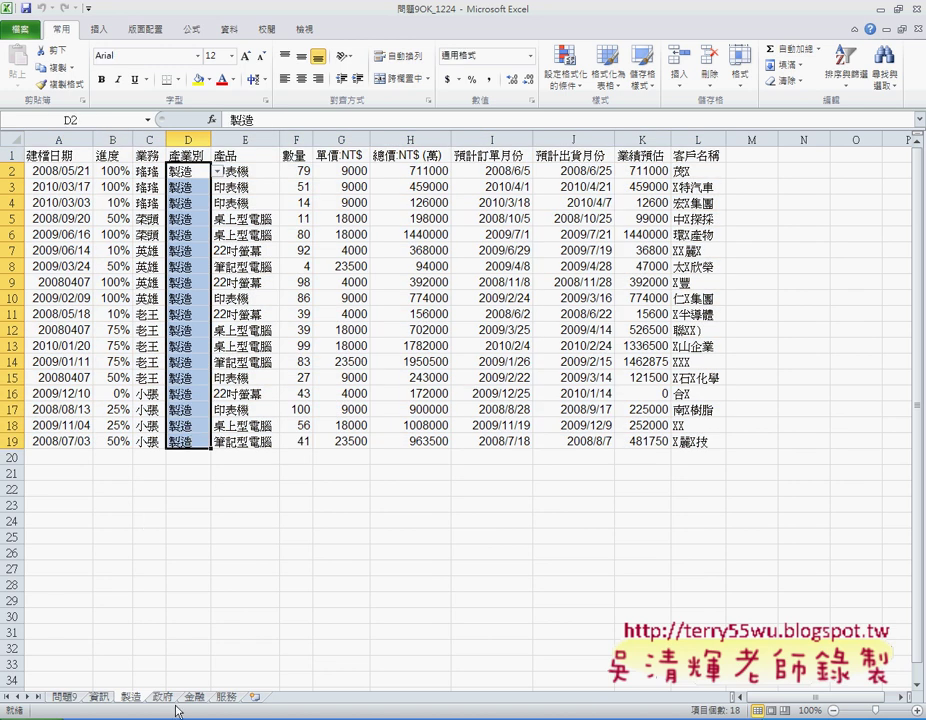
left_click(65, 699)
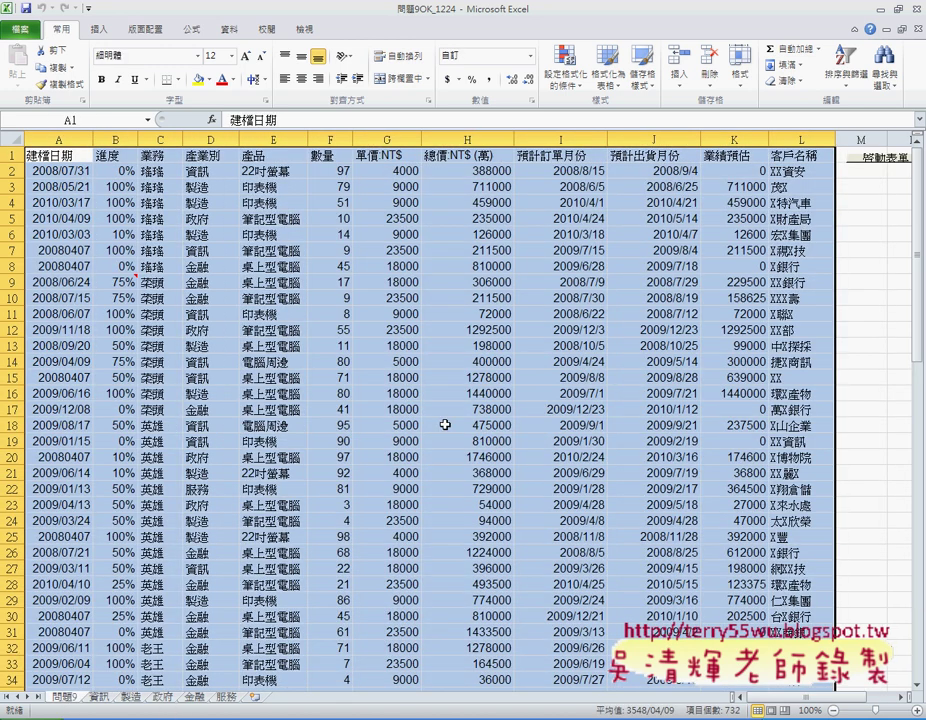
- Split the data by 產品 into sheets 22吋螢幕, 印表機, 筆記型電腦, 桌上型電腦 and 電腦周邊
left_click(868, 162)
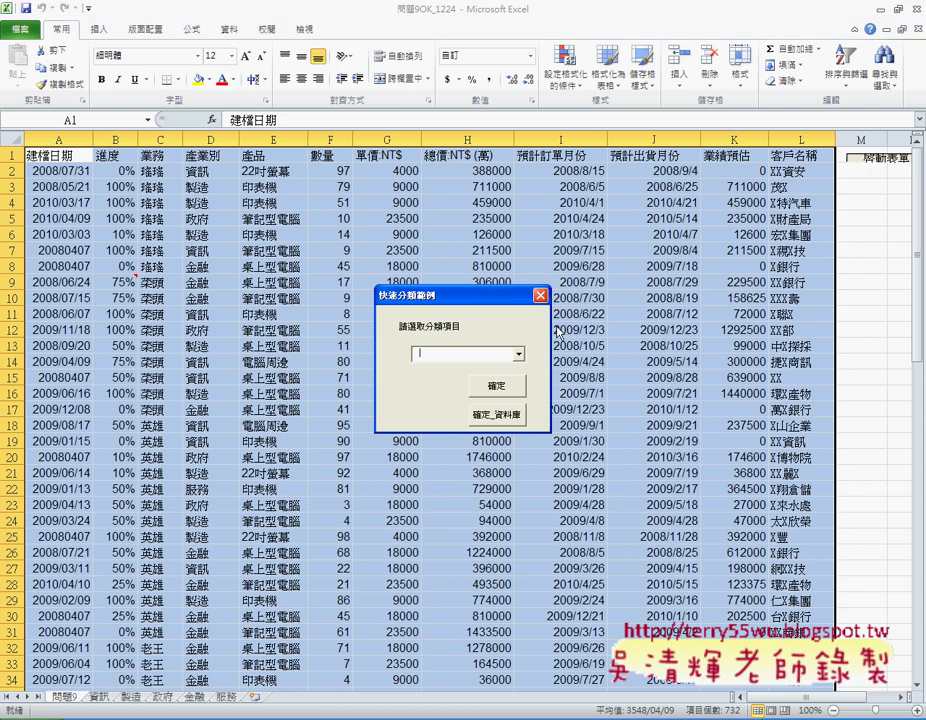
left_click(518, 354)
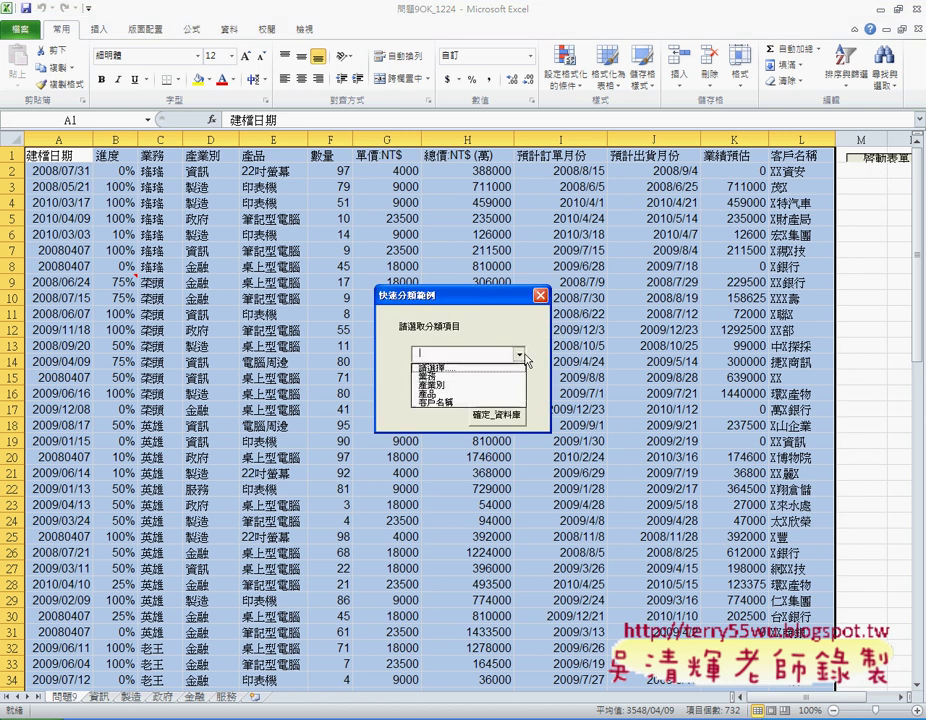
left_click(520, 393)
left_click(505, 387)
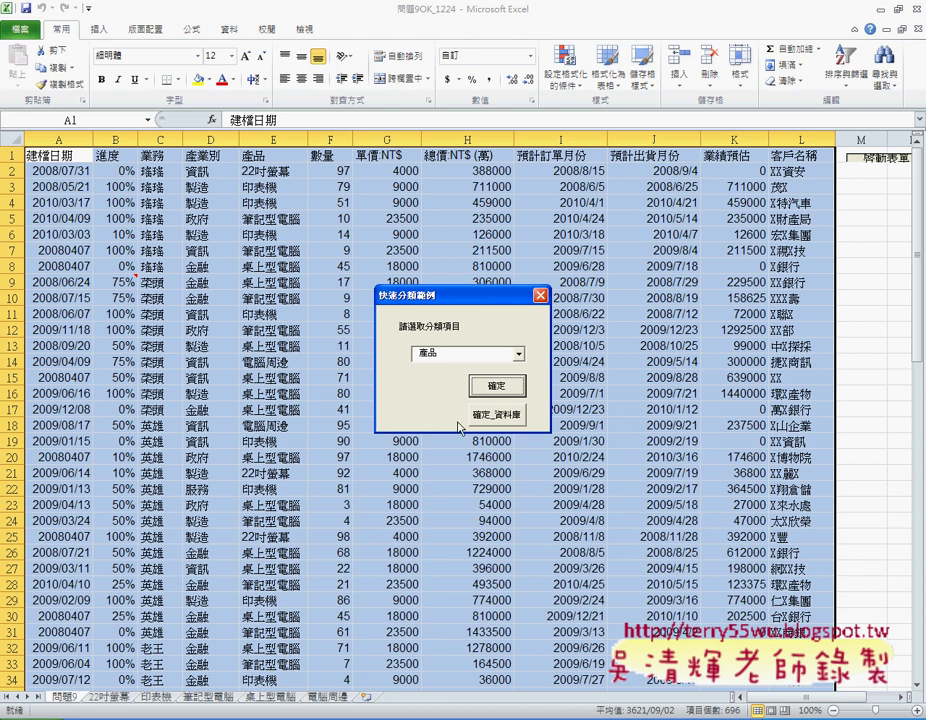
- Choose 客戶名稱 as the classification field, creating one sheet per customer
left_click(518, 354)
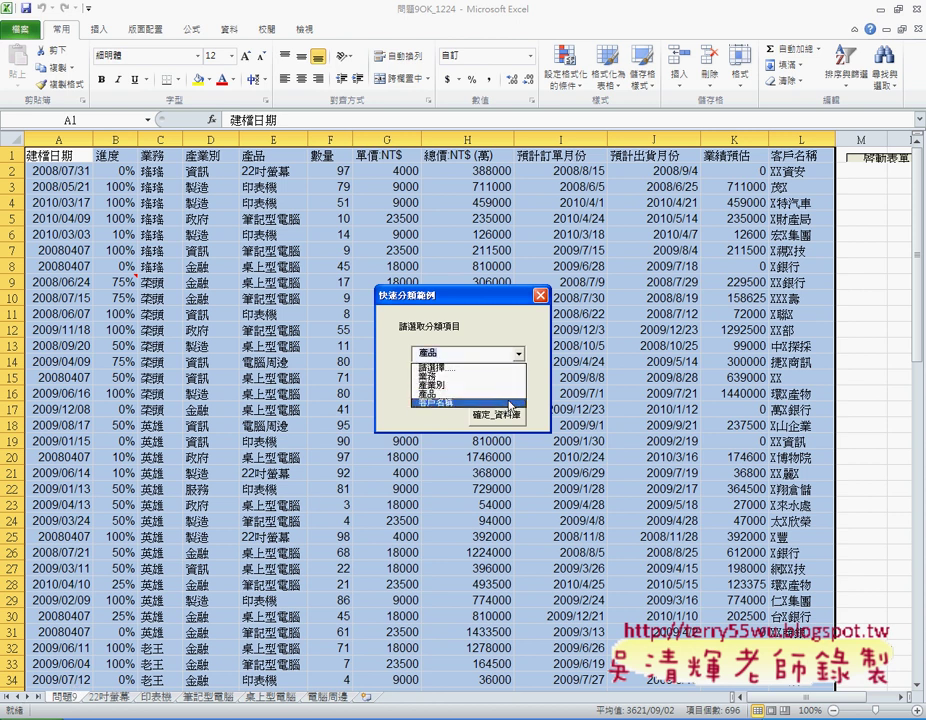
left_click(440, 401)
left_click(497, 386)
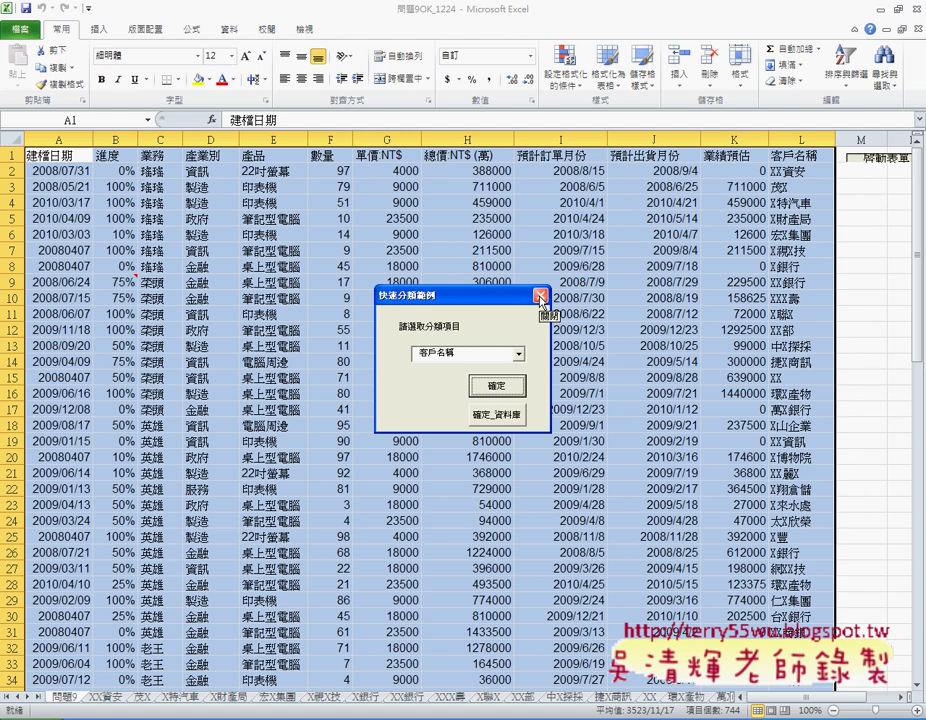
- Reopen the quick-classify form and split by 業務, giving six salesperson sheets beside 問題9
left_click(540, 297)
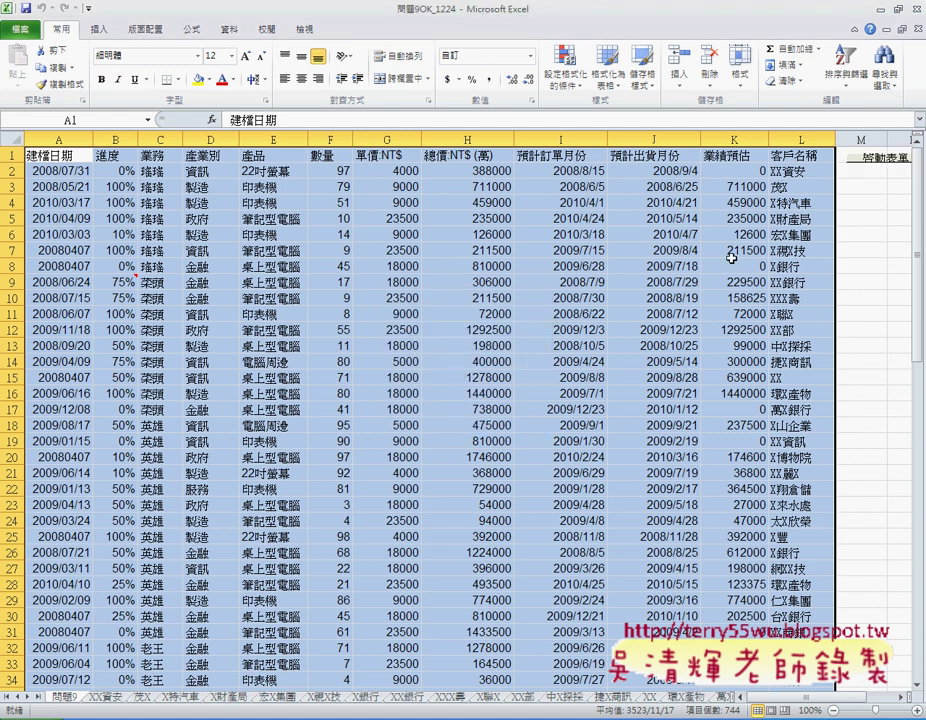
left_click(860, 160)
left_click(519, 354)
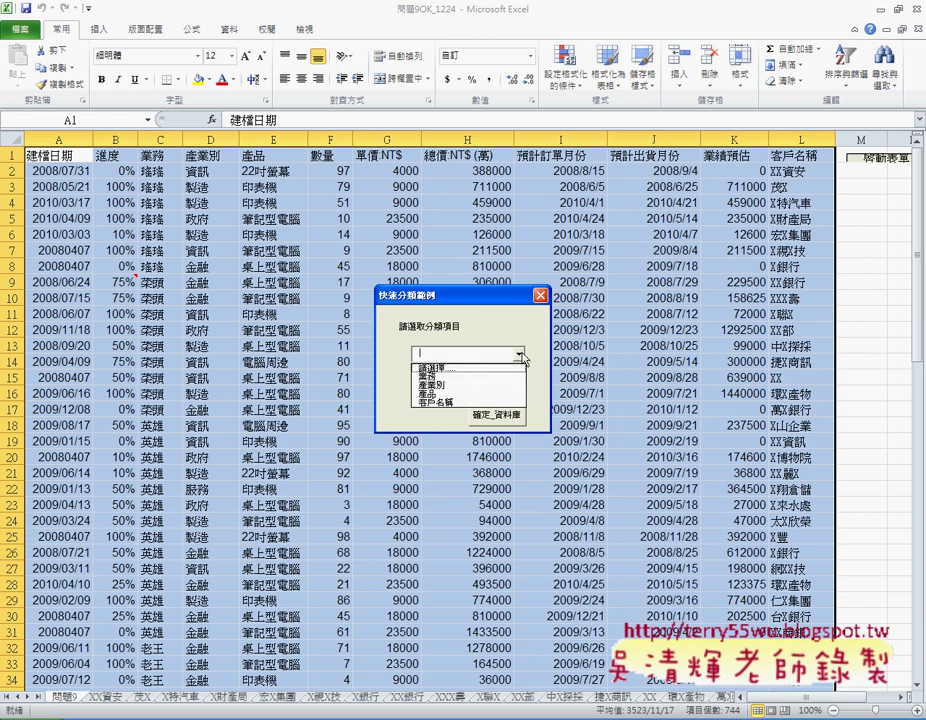
left_click(517, 380)
left_click(507, 386)
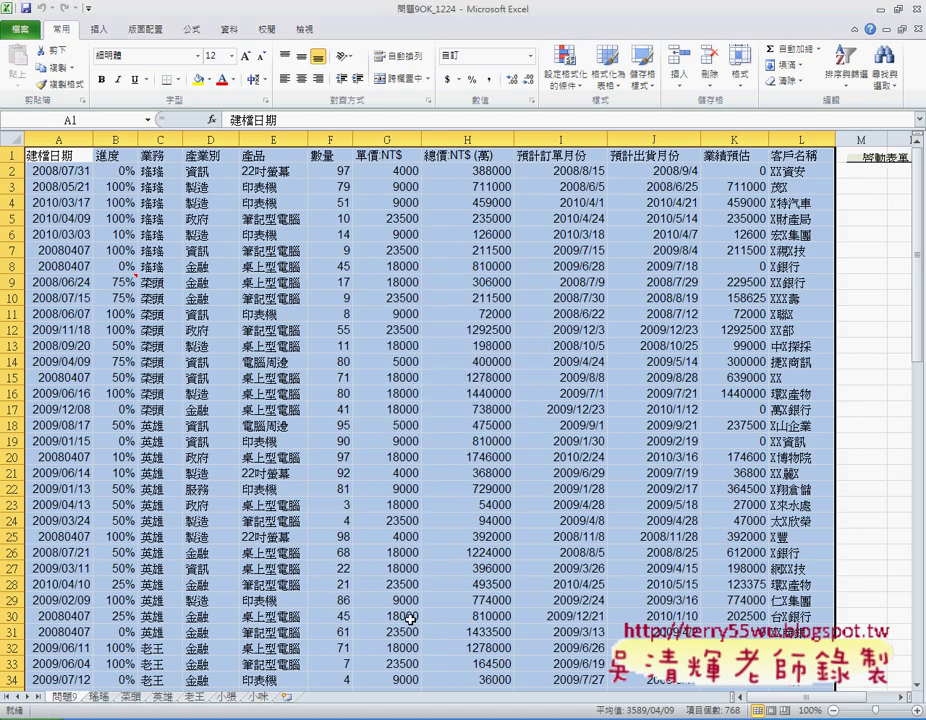
- Show the 問題9_快速分類 Drive folder with its 17 items in Chrome
left_click(312, 712)
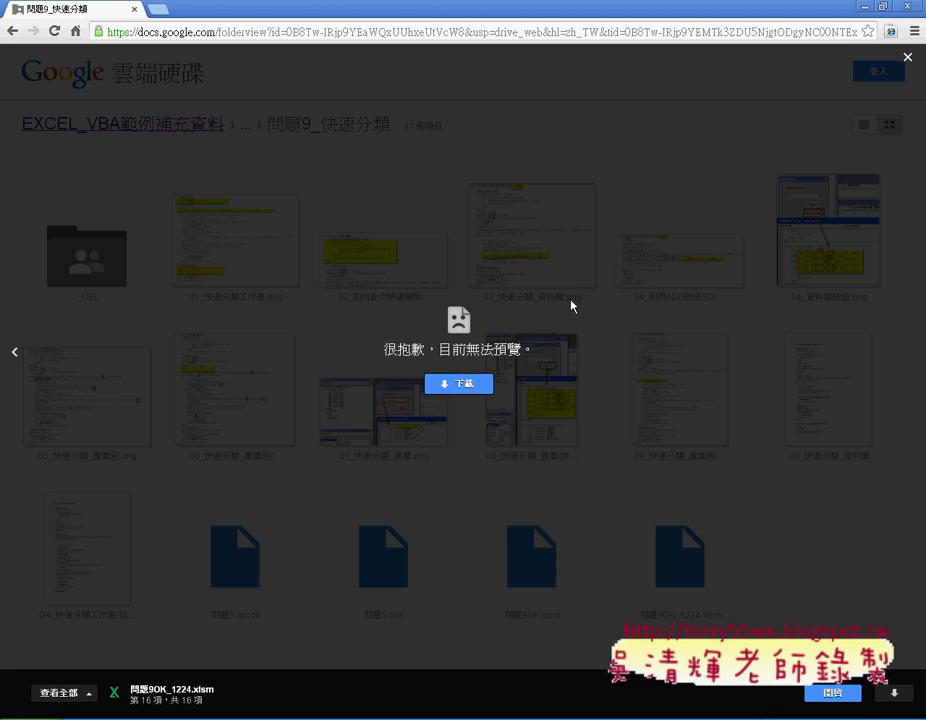
left_click(909, 57)
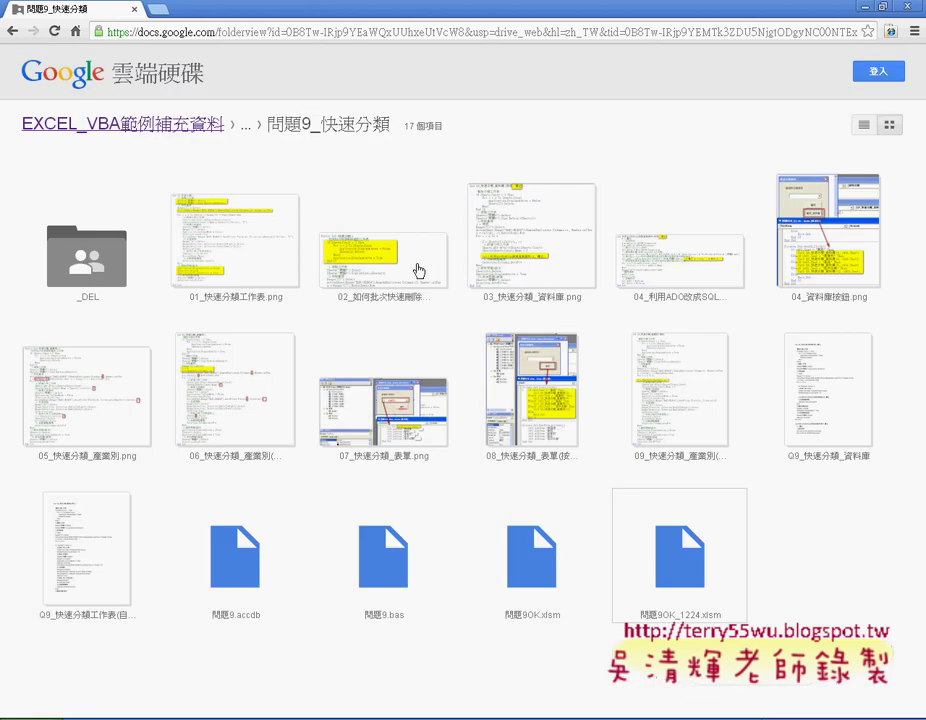